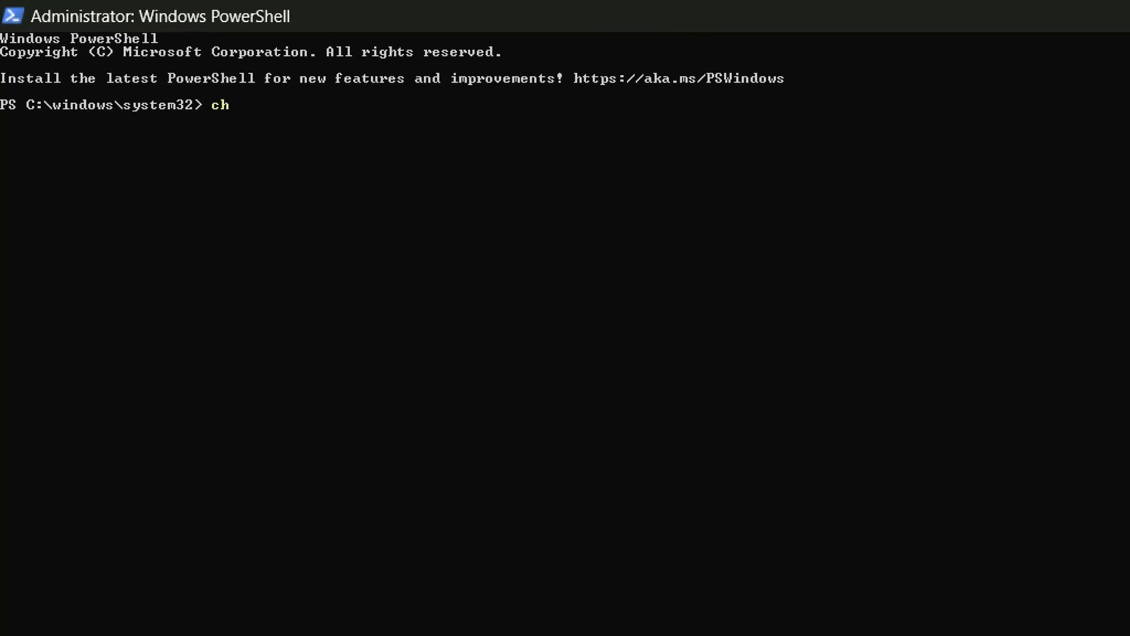
Run chkdsk X: /R in the administrator PowerShell session and exit the session.
text(kdsk X: /R)
key(Return)
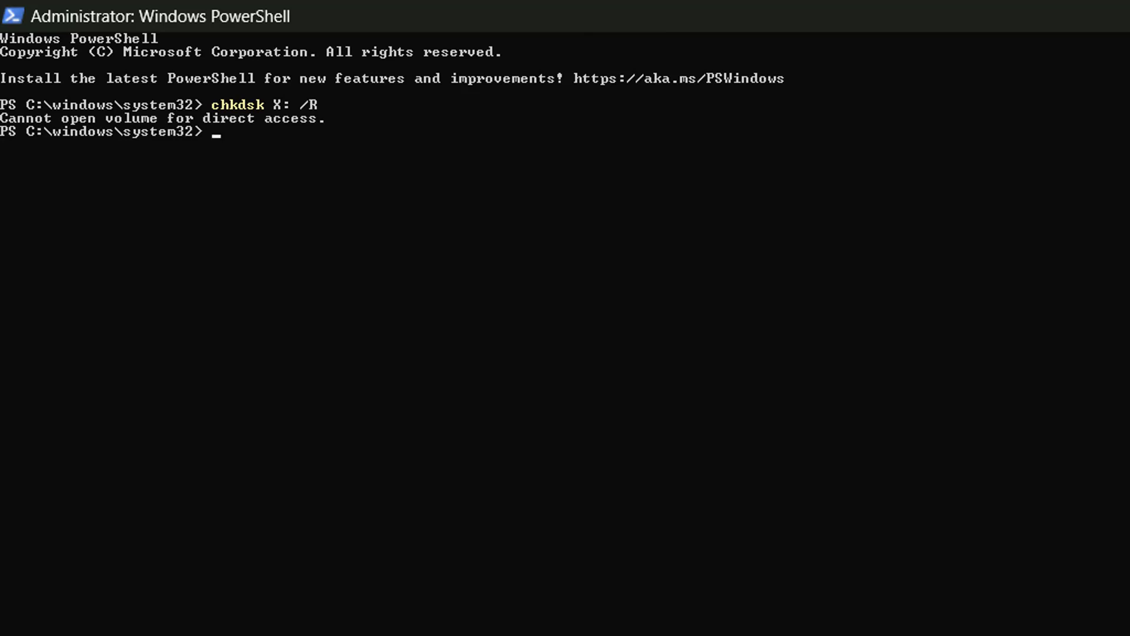
text(exir)
key(BackSpace)
text(t)
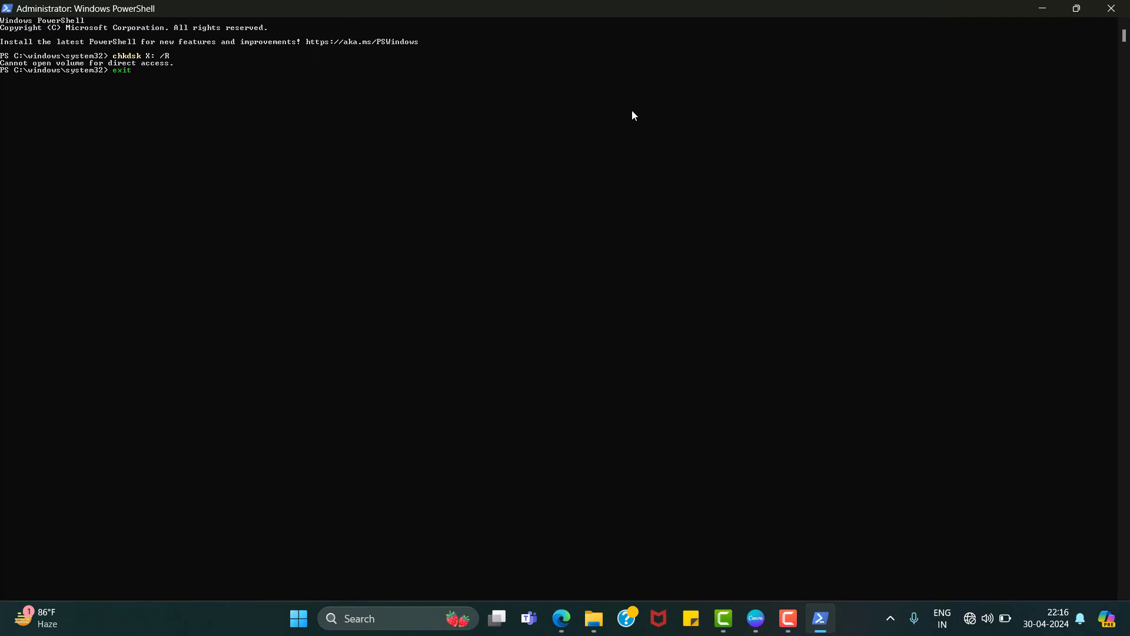
key(Return)
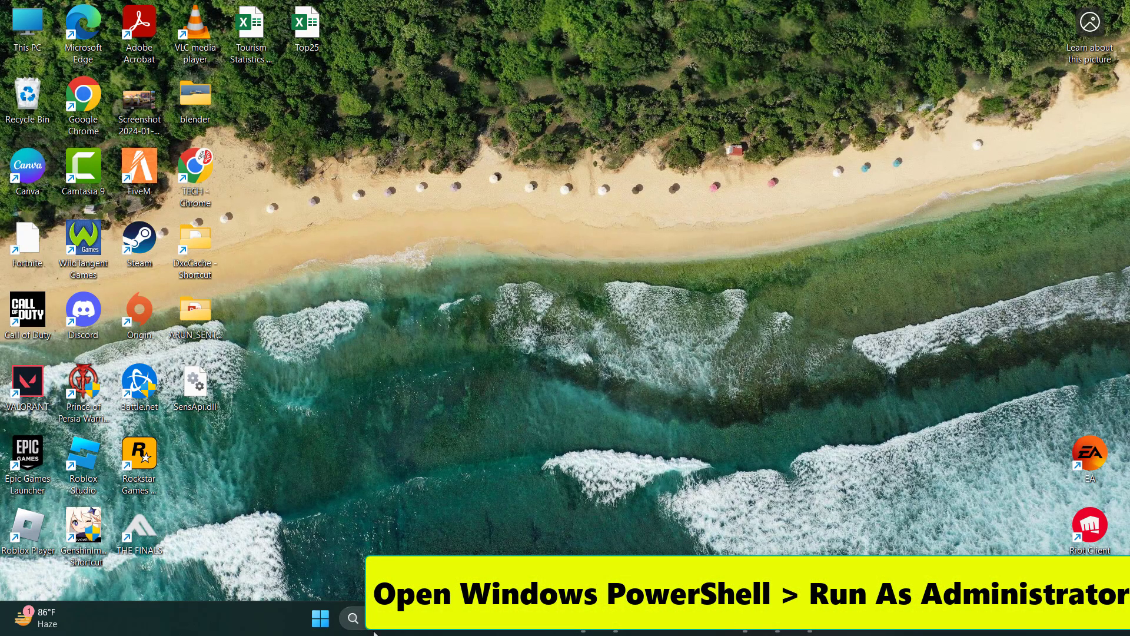
Open Windows PowerShell as administrator and run the system file check sfc /scannow.
click(401, 618)
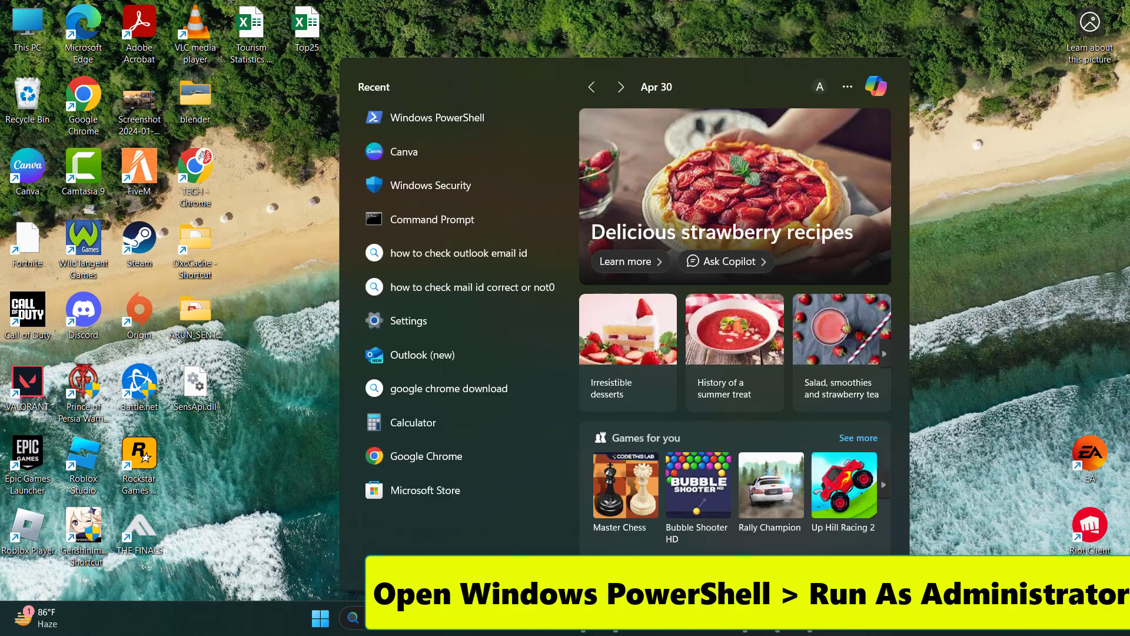
text(win)
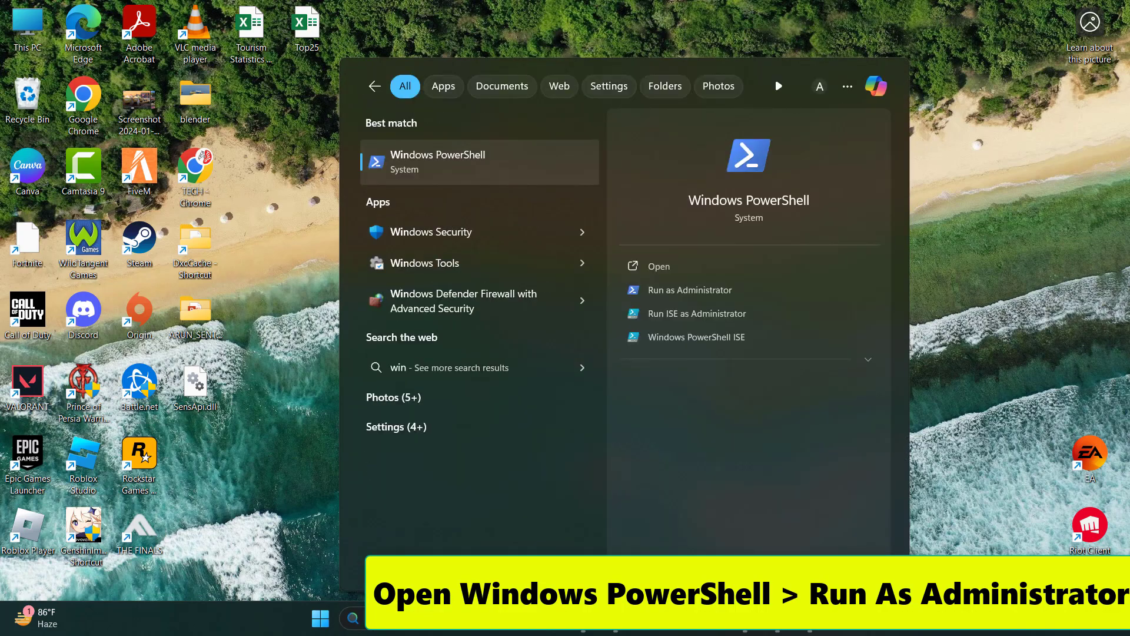
click(678, 290)
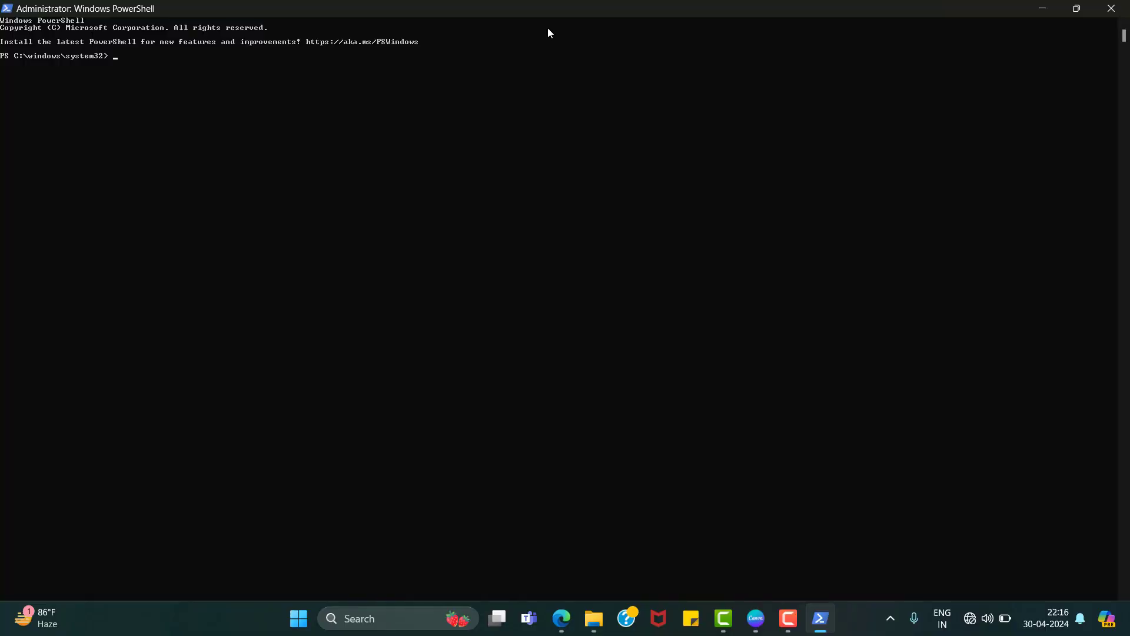
text(sfc )
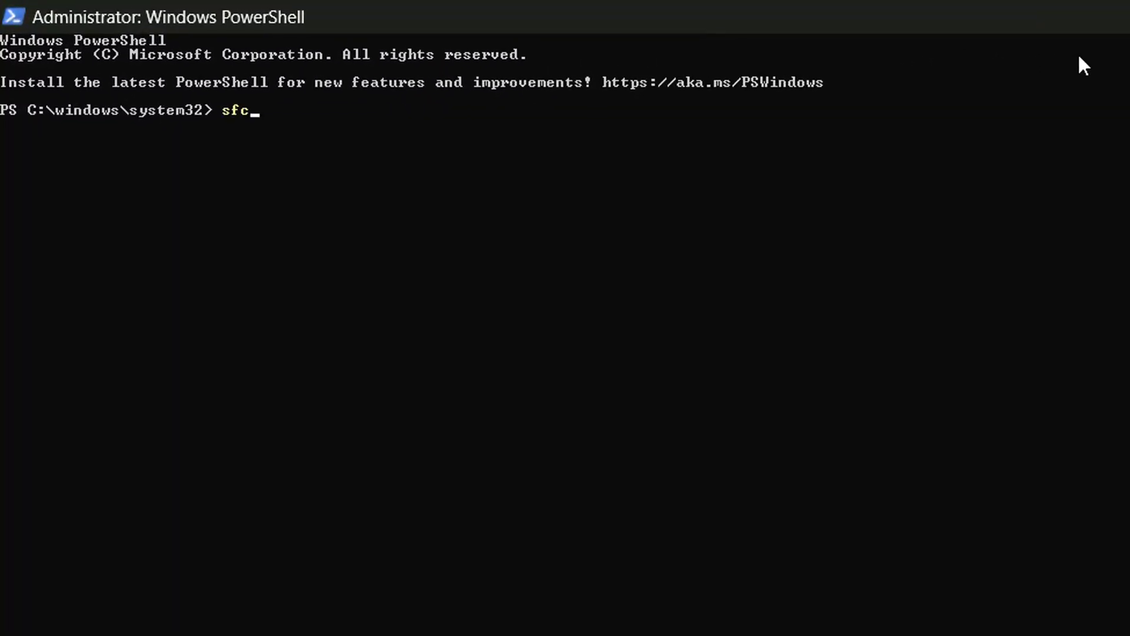
text(/scannow)
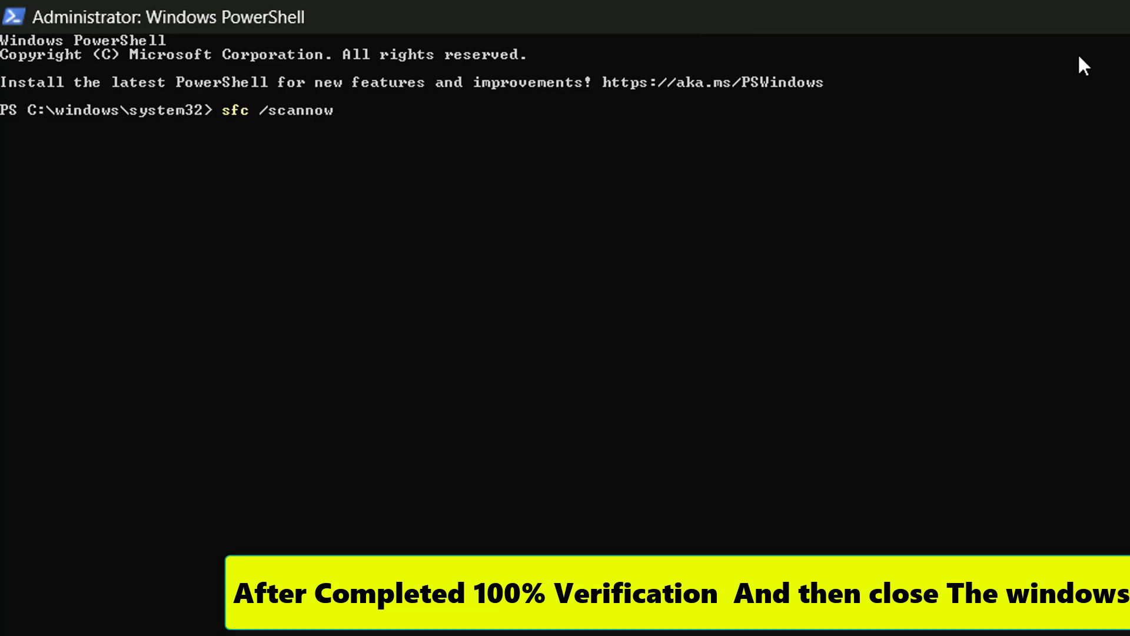
key(Return)
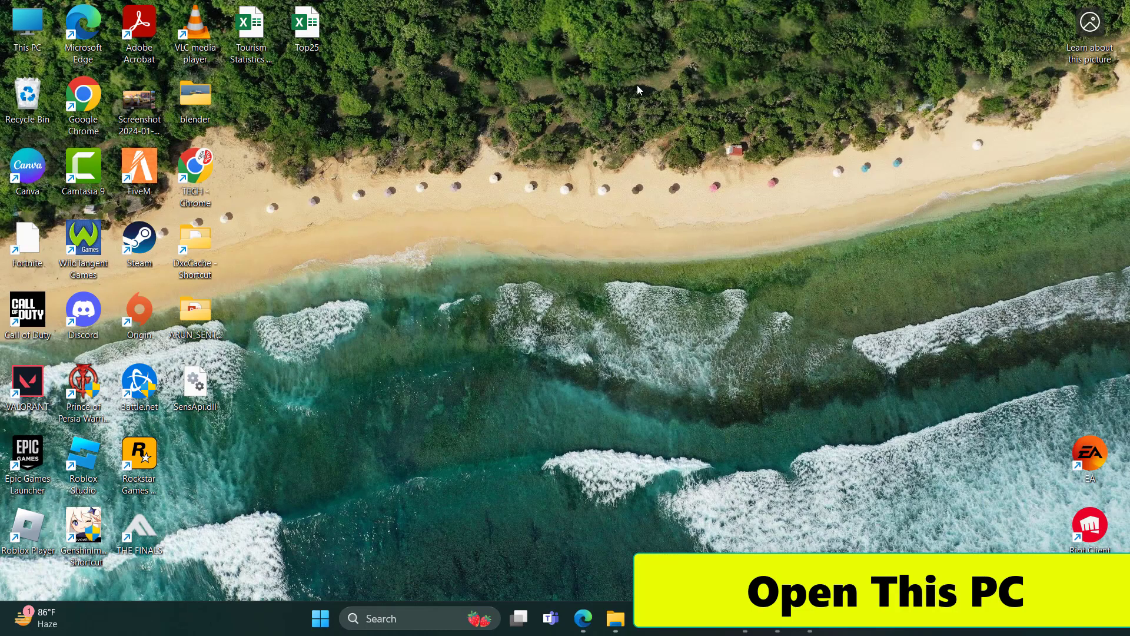
Set Folder Options in This PC to show hidden files, folders, and drives, apply the setting and close File Explorer.
double_click(27, 33)
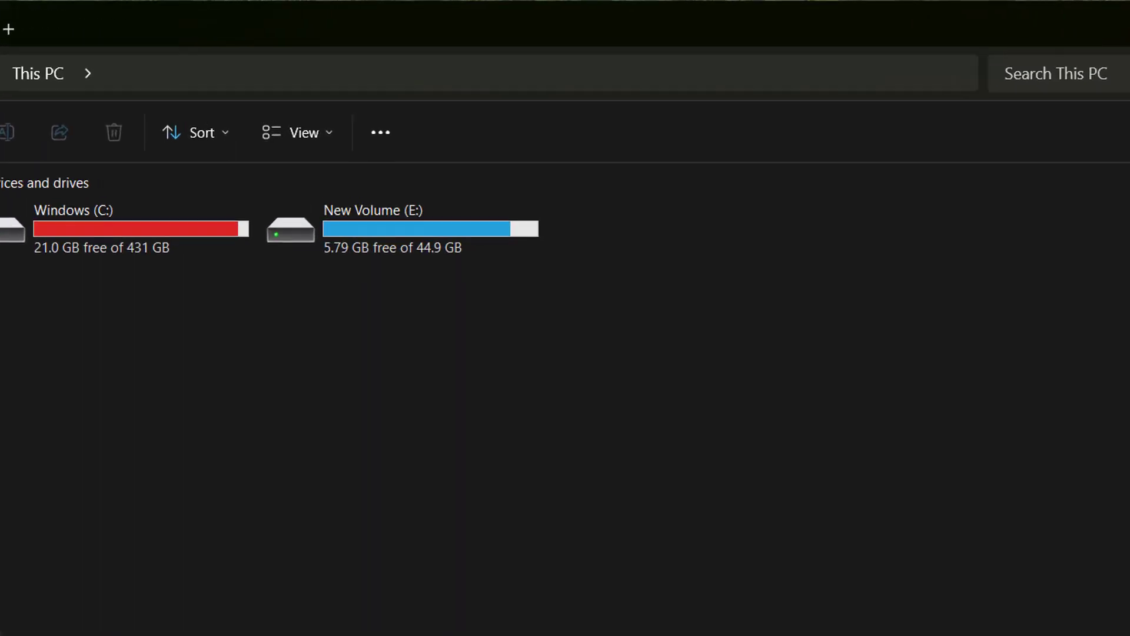
click(390, 132)
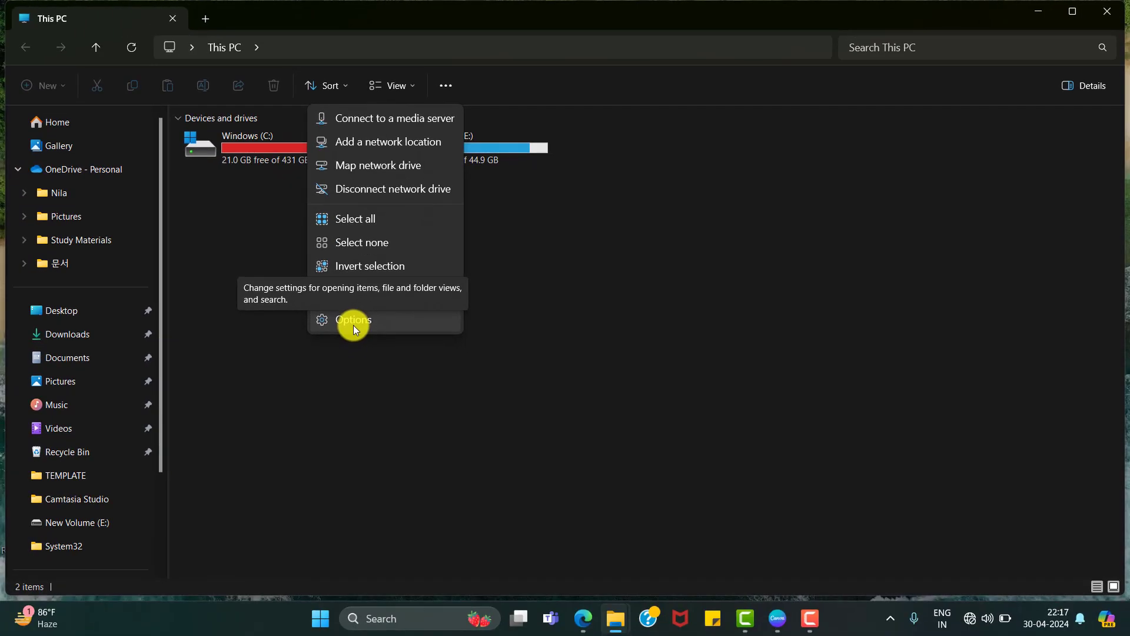
click(353, 321)
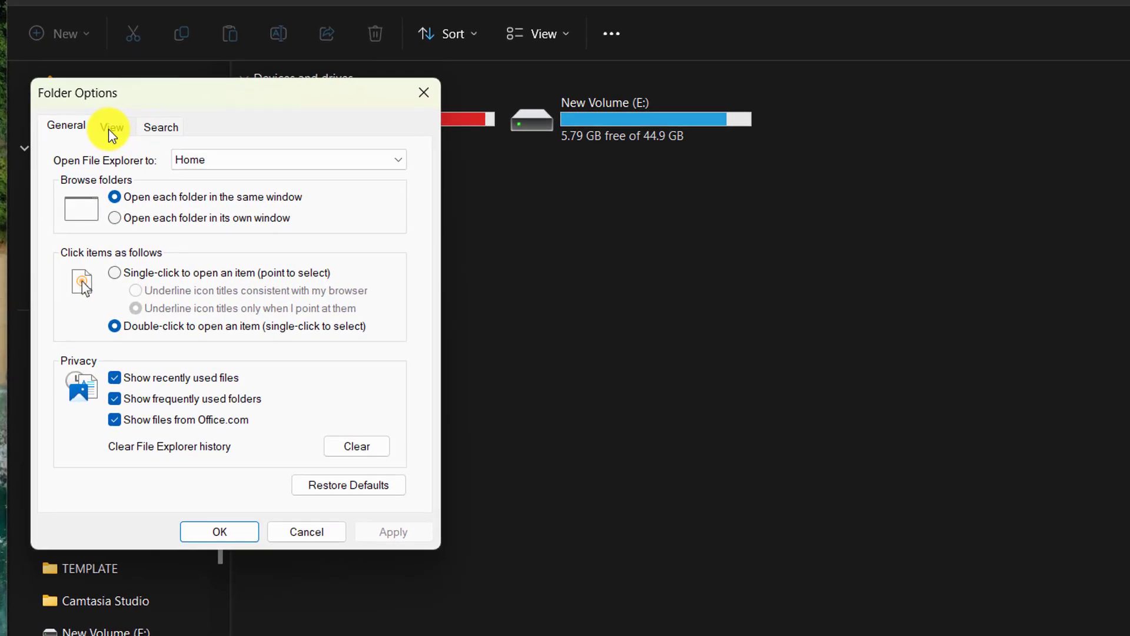
click(110, 127)
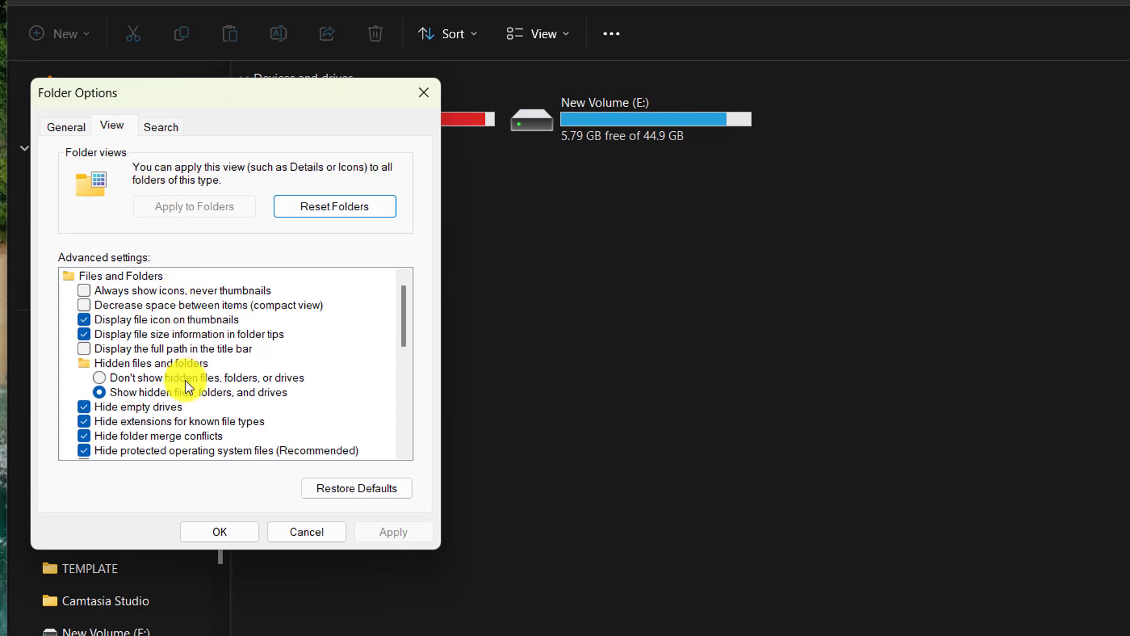
click(158, 392)
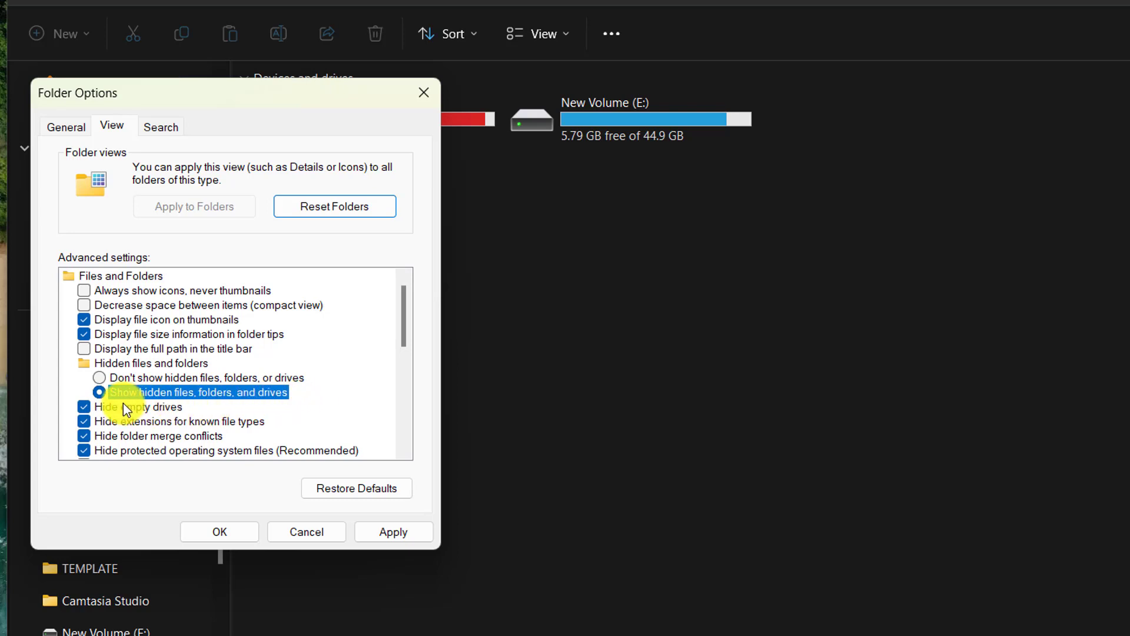
click(380, 536)
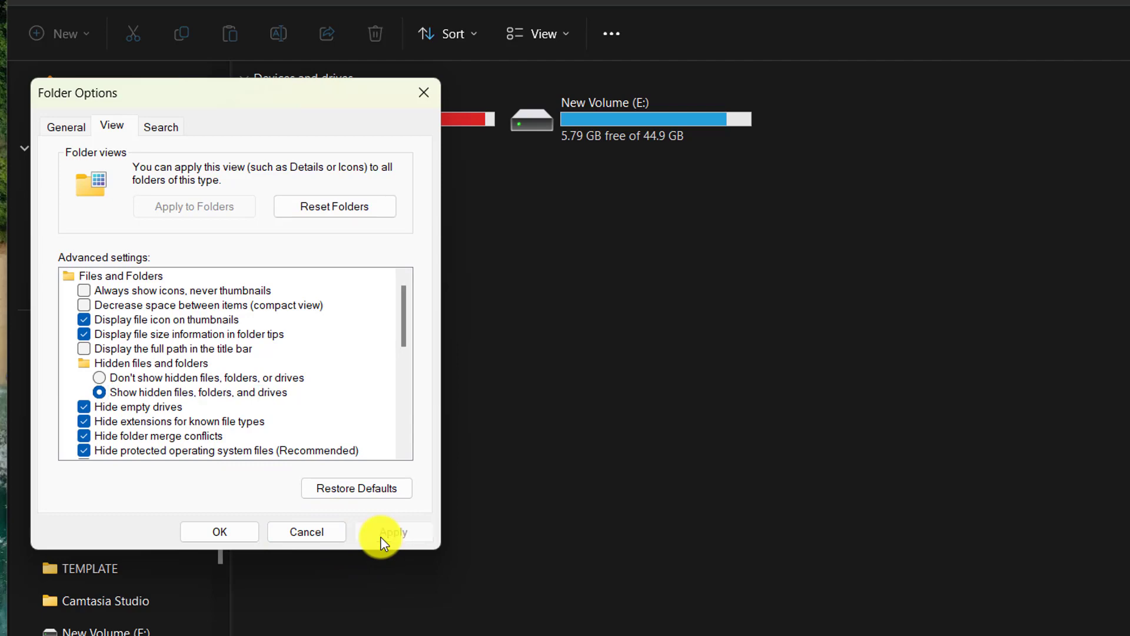
click(247, 532)
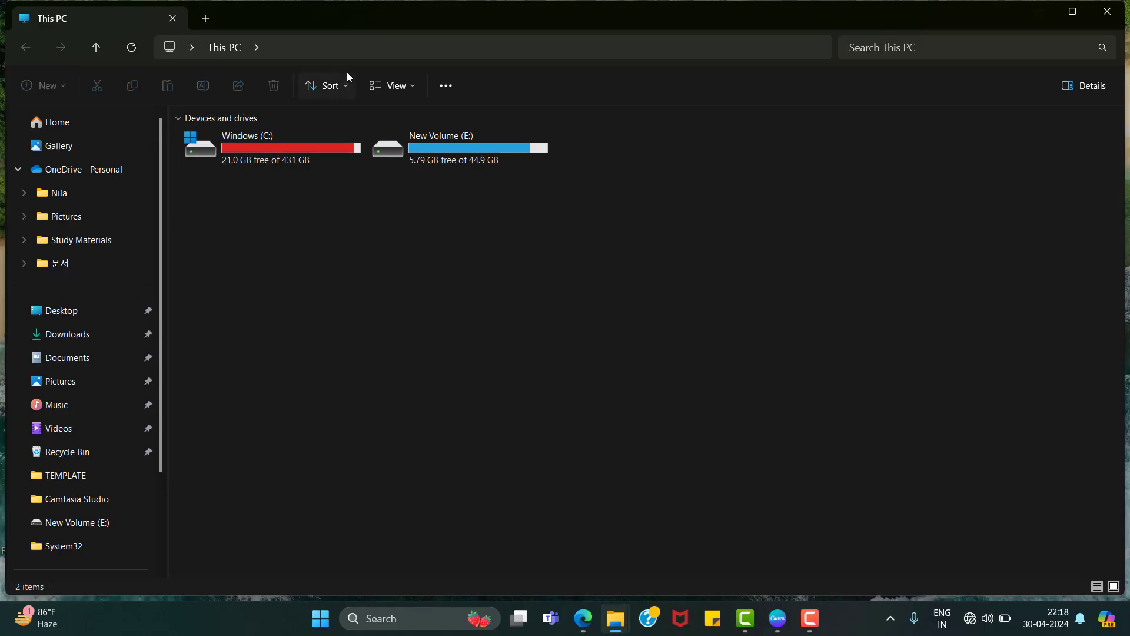
click(336, 49)
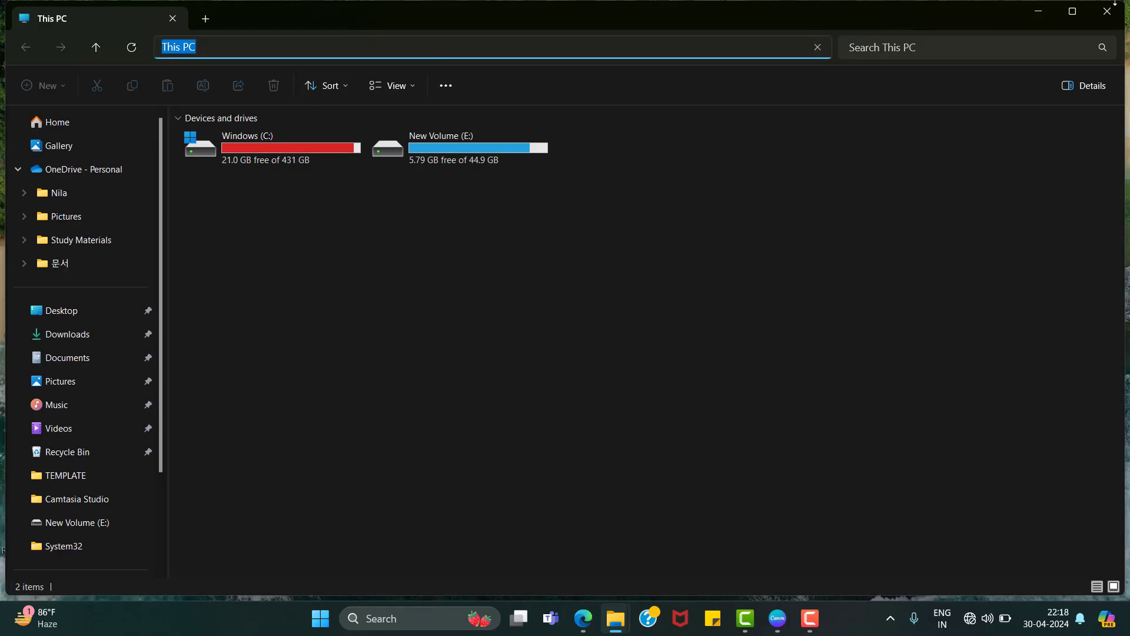
click(1109, 9)
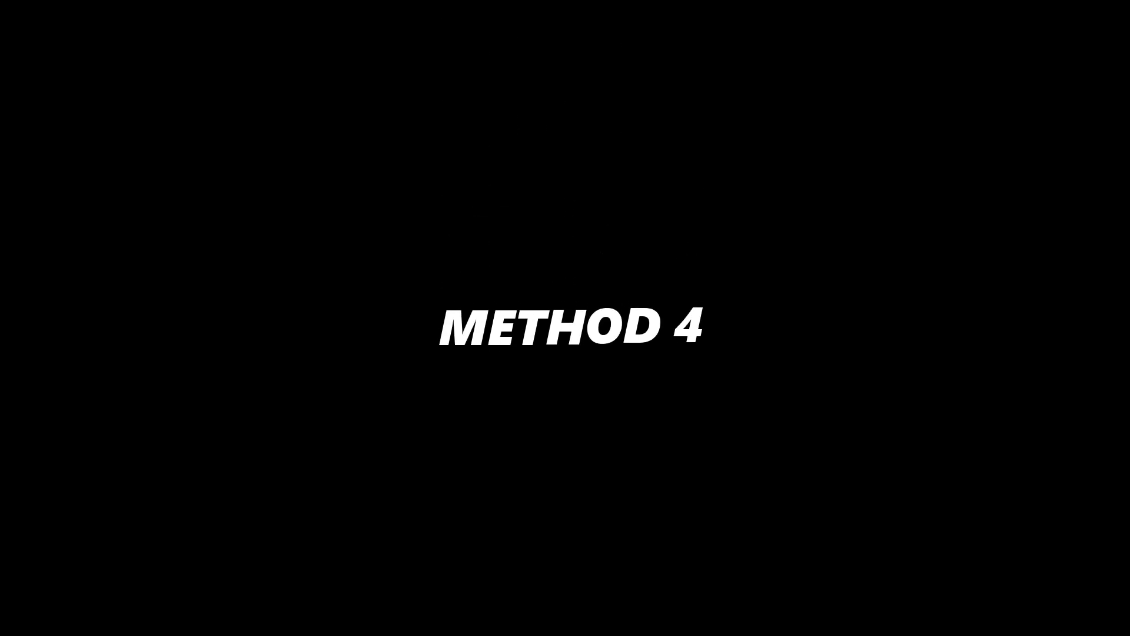
Open Windows Settings and bring up the Desktop icon settings under the Personalization themes.
click(399, 615)
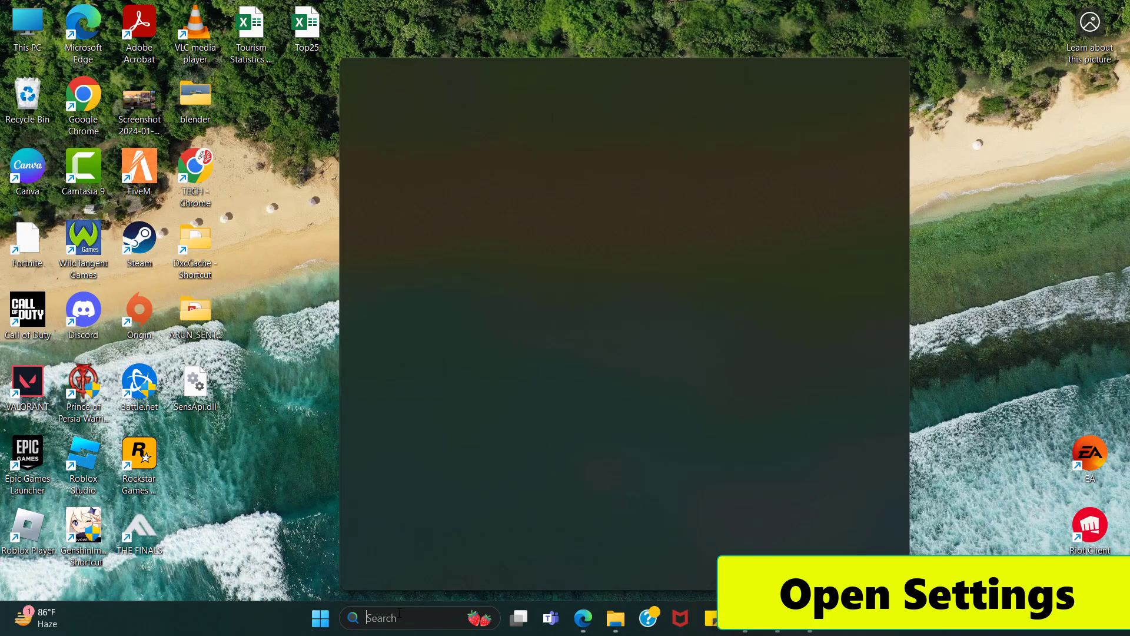
text(settings)
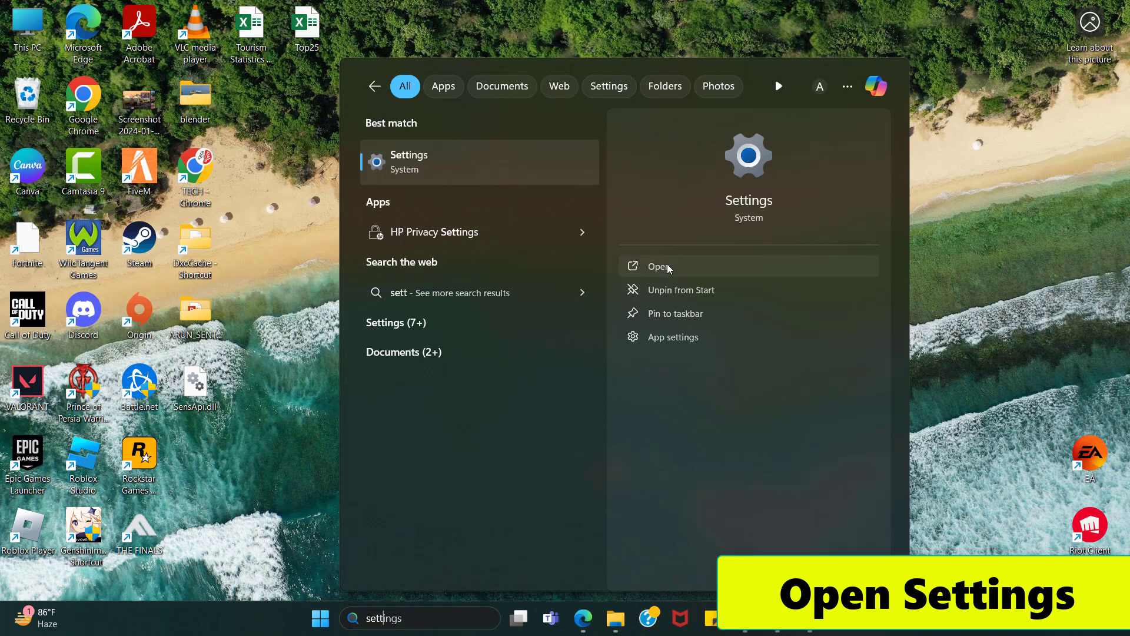
click(671, 268)
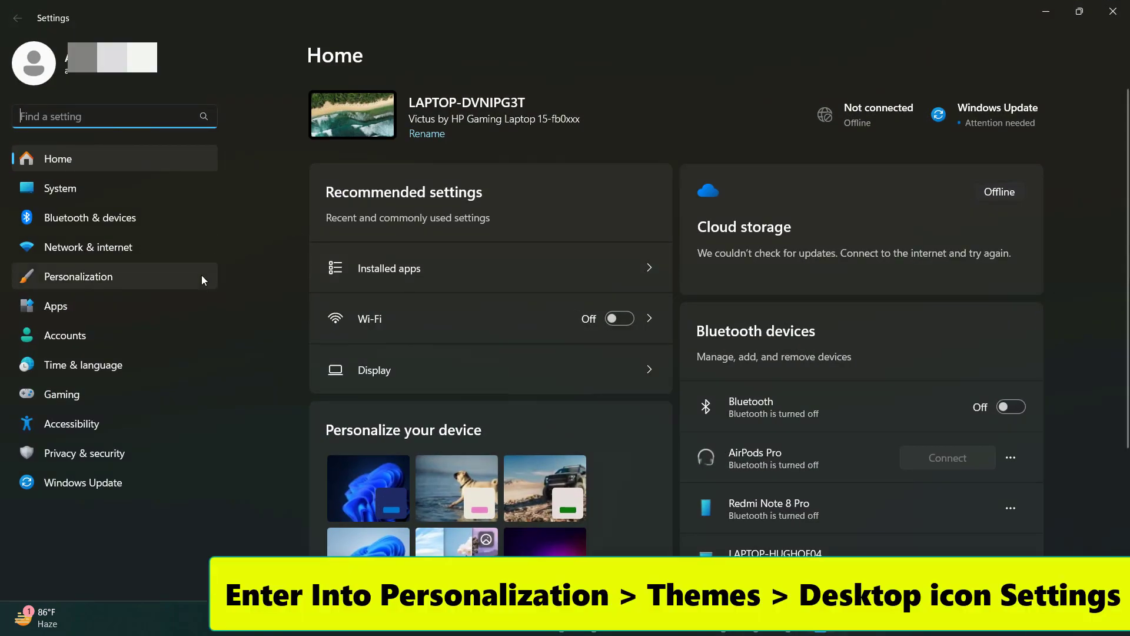
click(195, 278)
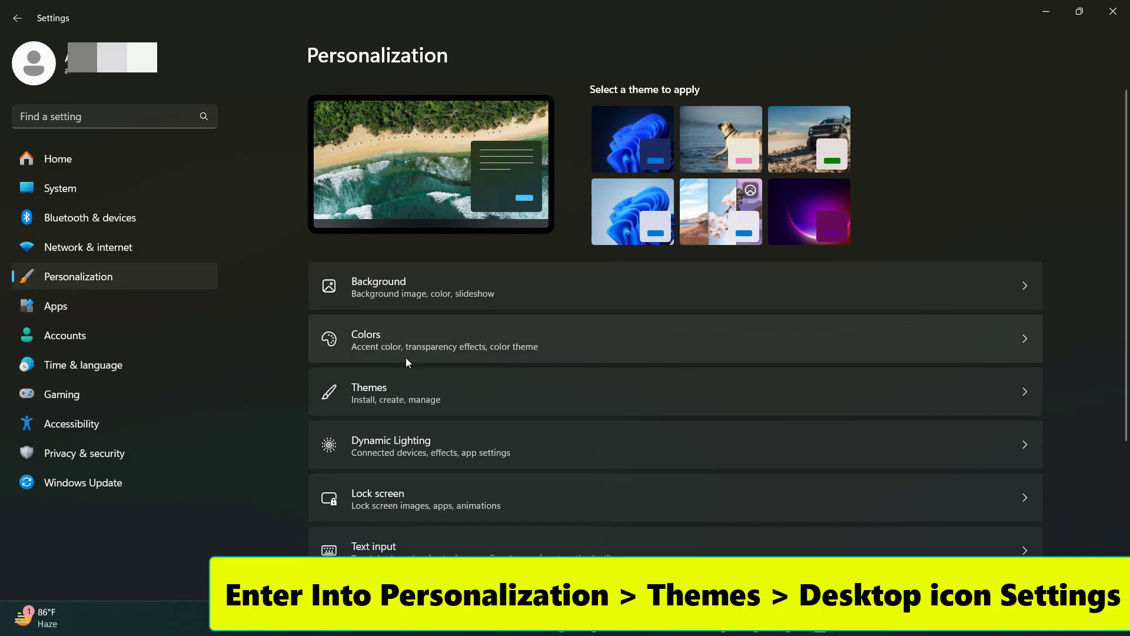
click(593, 406)
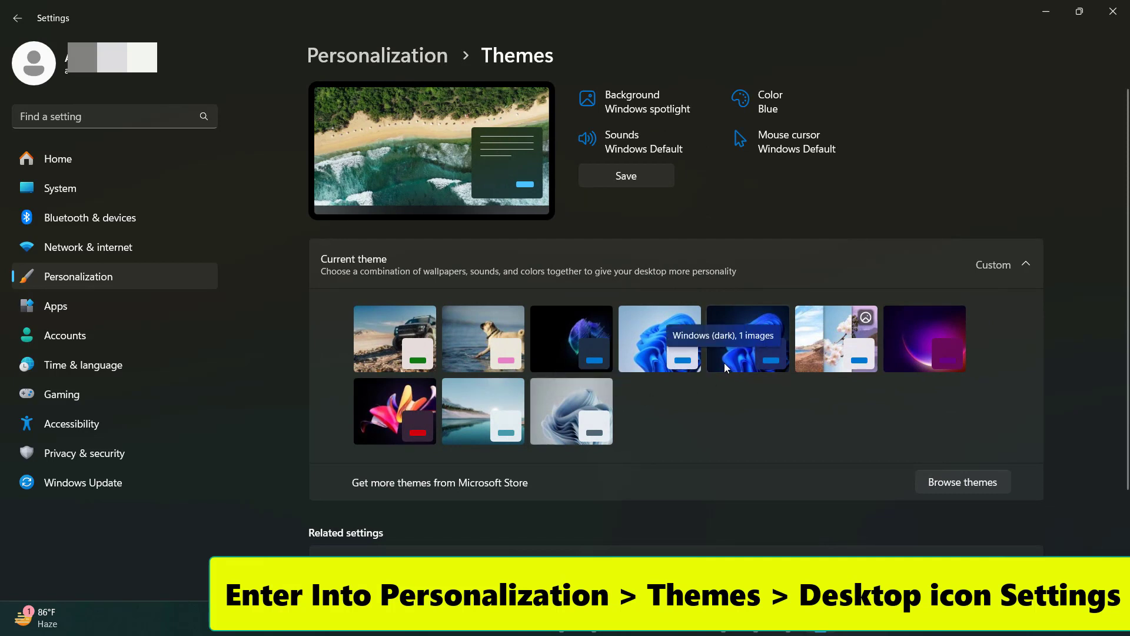
scroll(724, 365, down, 3)
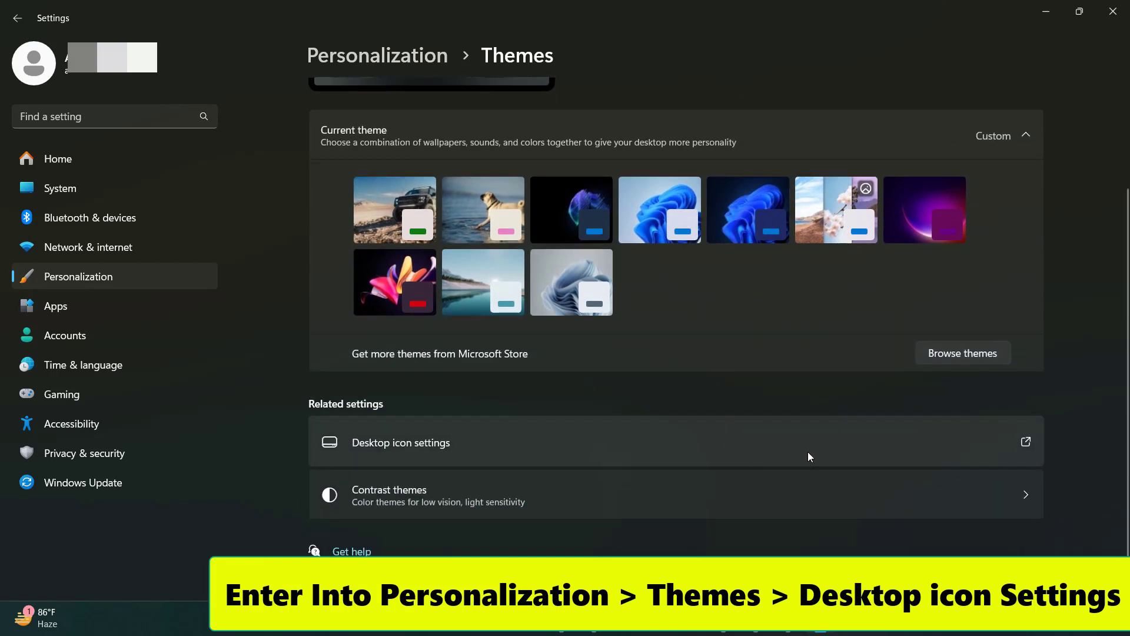
click(931, 458)
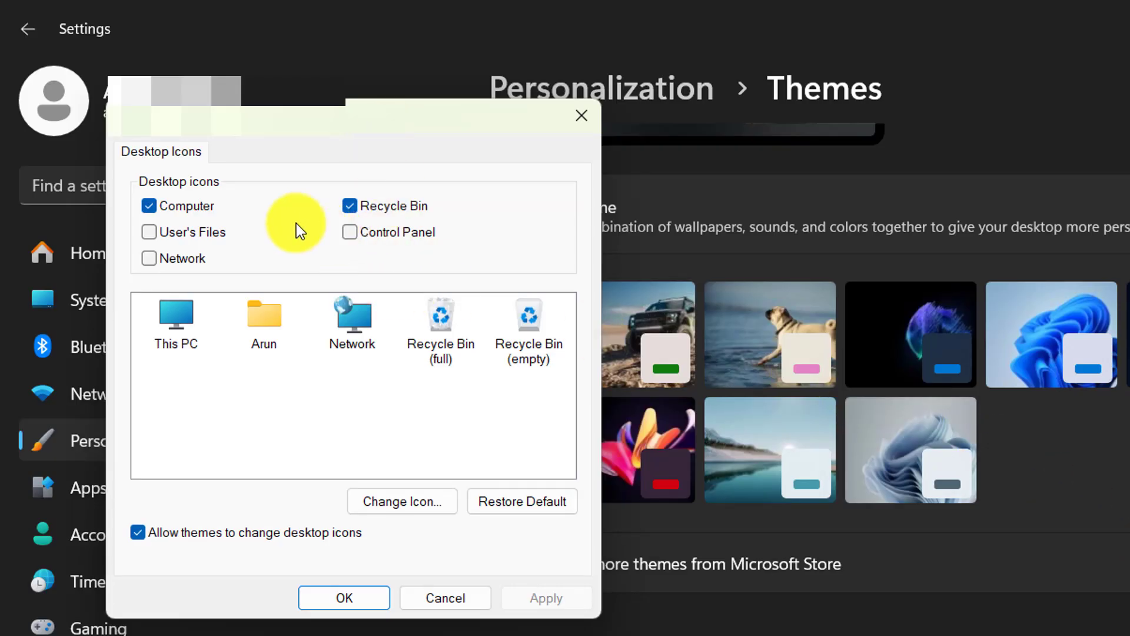
Disable the Computer desktop icon, confirm the desktop icon settings and close Settings.
click(150, 205)
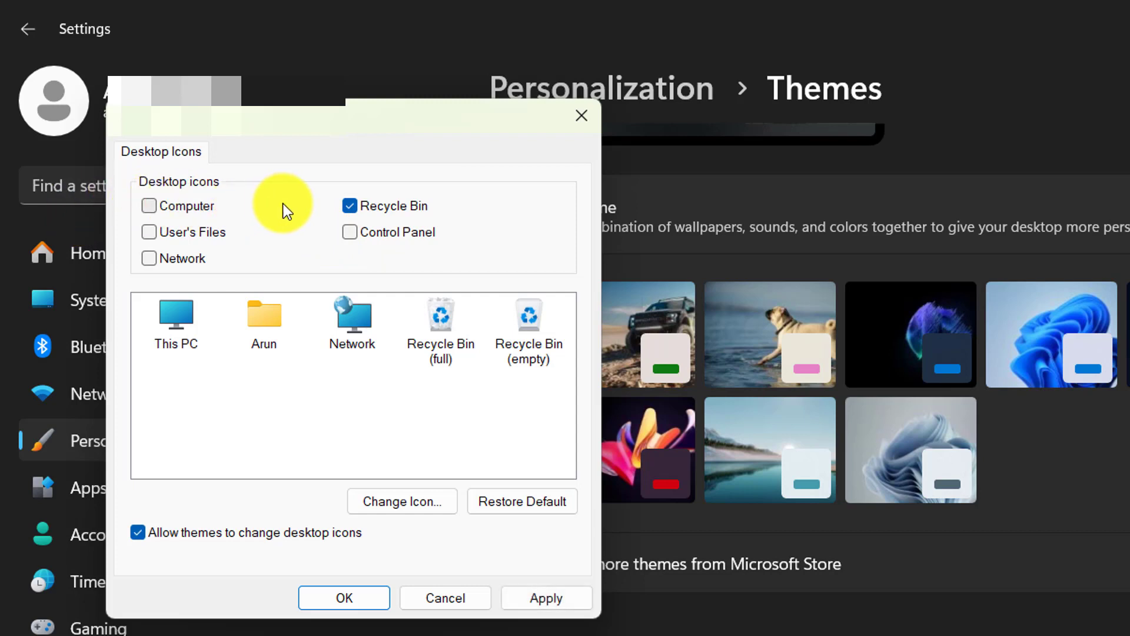
click(349, 206)
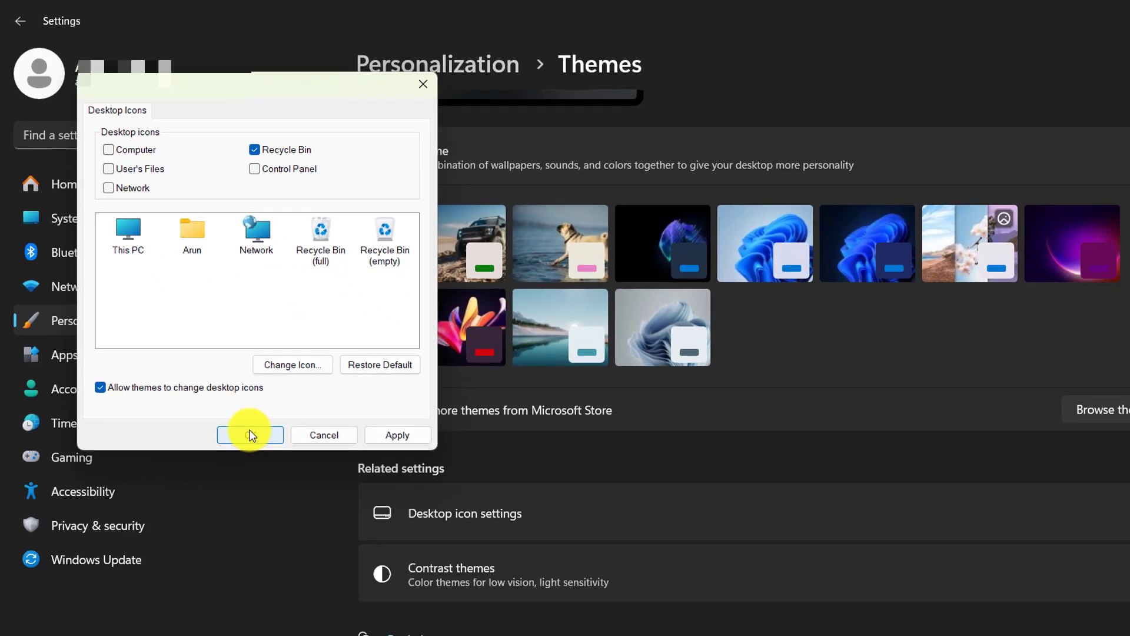
click(344, 597)
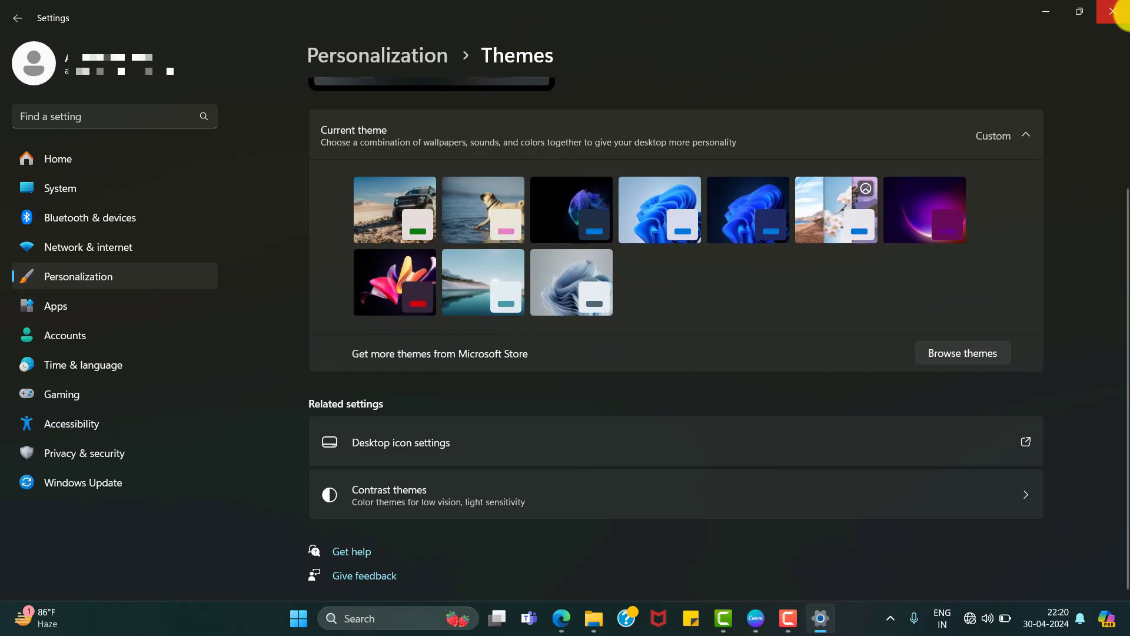
click(1114, 11)
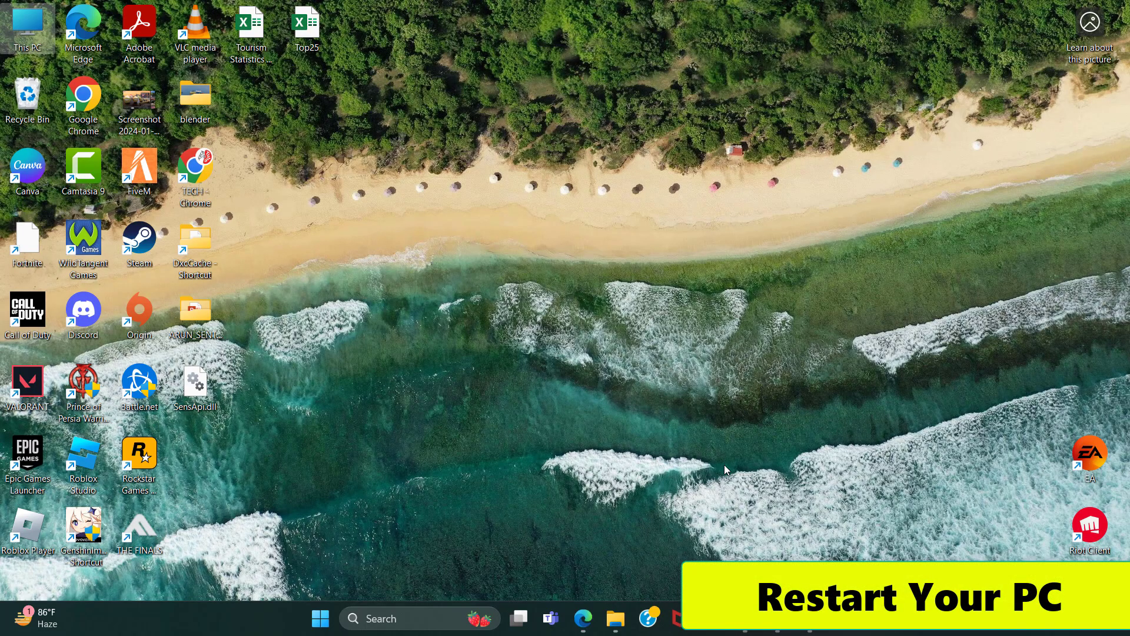
Bring up the Shut Down Windows dialog from the desktop and choose Restart for the PC.
key(alt+F4)
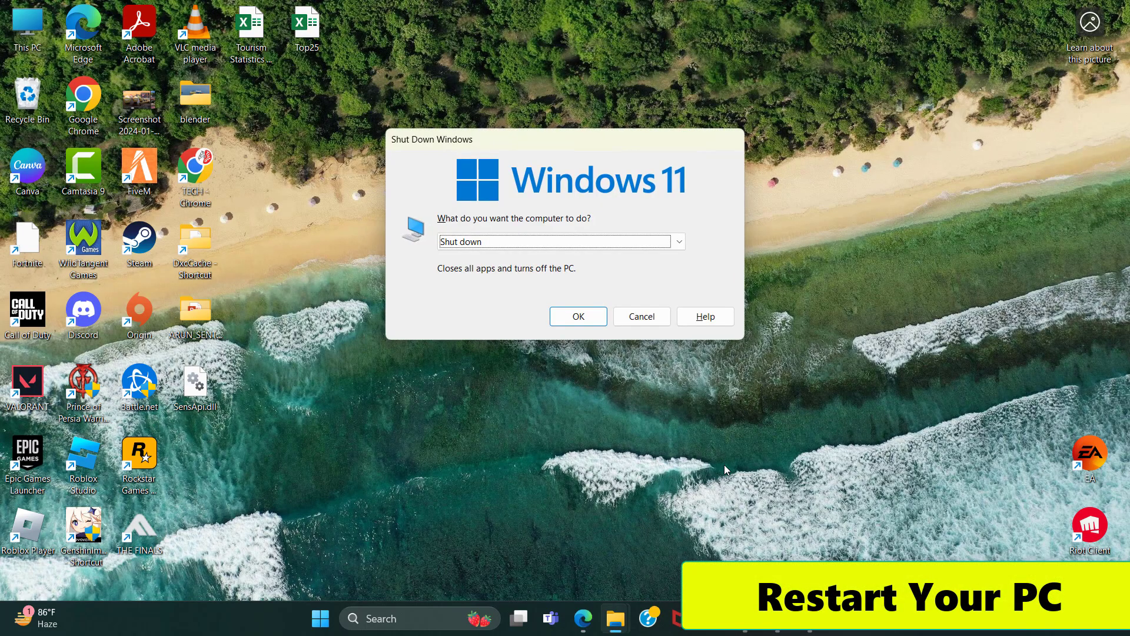
click(664, 245)
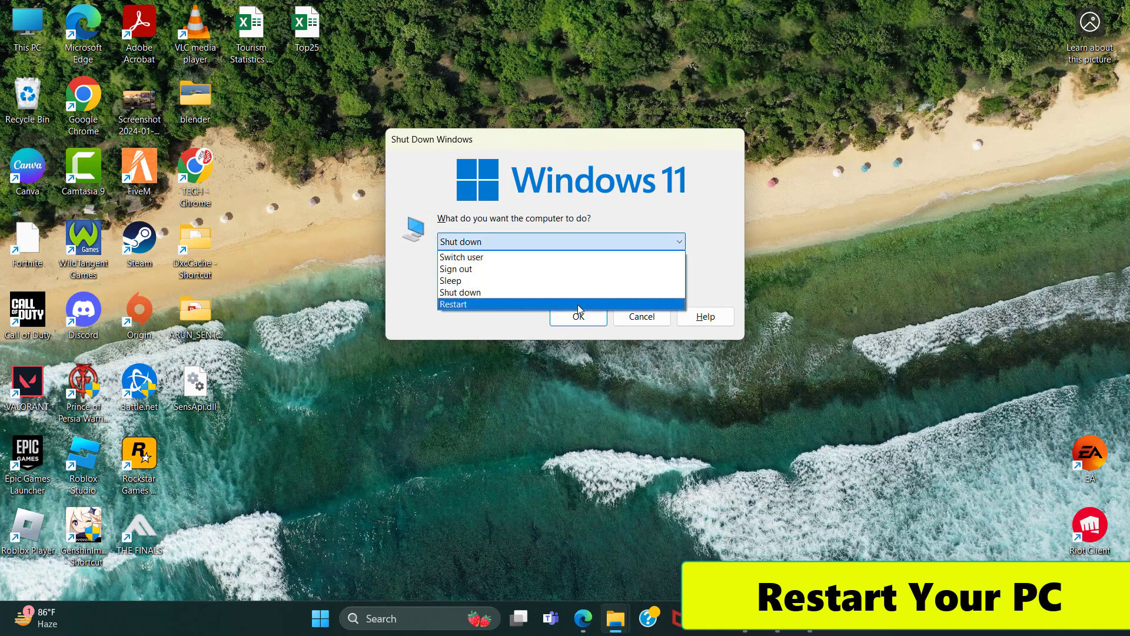